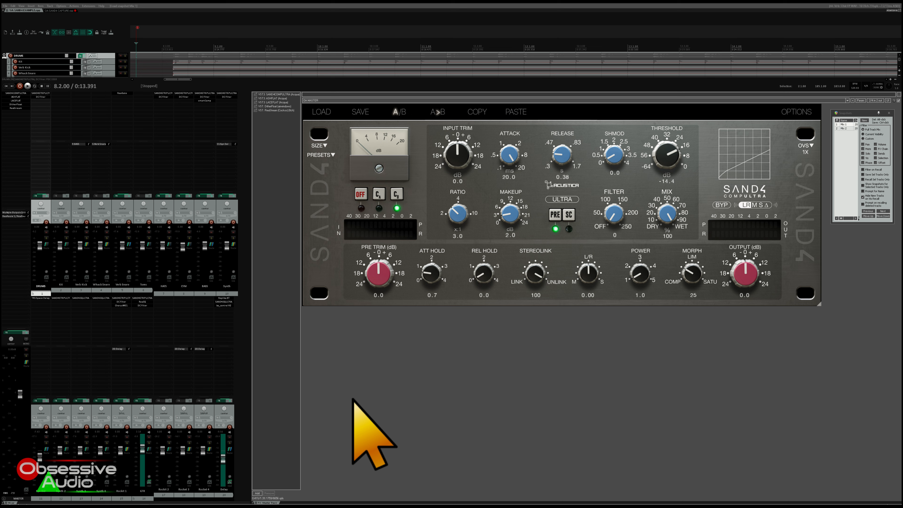
# Play the mix and review the Sand4 HyperChannelStrip settings on the DRUMS, guitar, bass and first synth tracks
pyautogui.press('space')
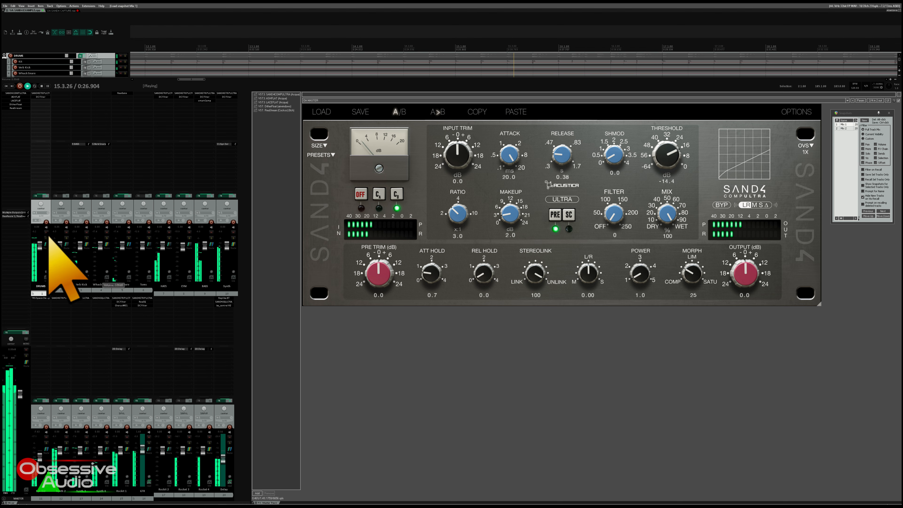
pyautogui.press('Escape')
pyautogui.click(37, 199)
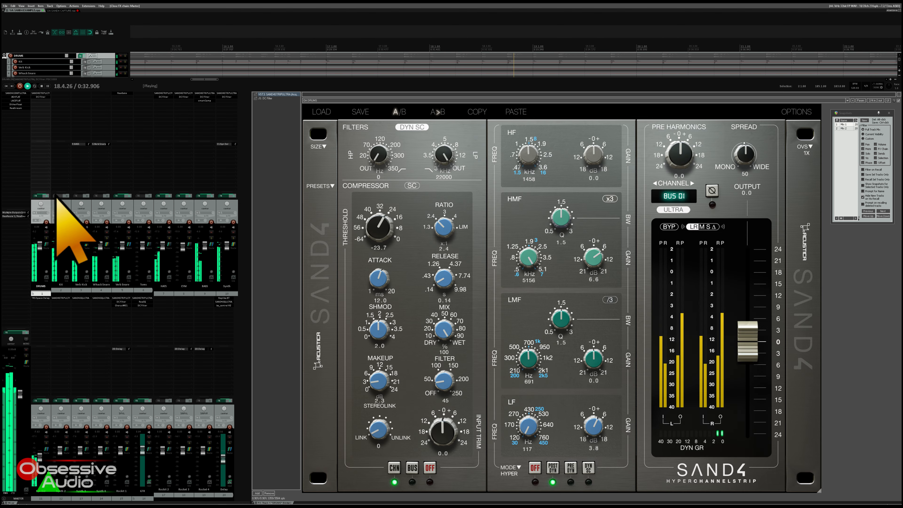
pyautogui.press('Escape')
pyautogui.click(162, 201)
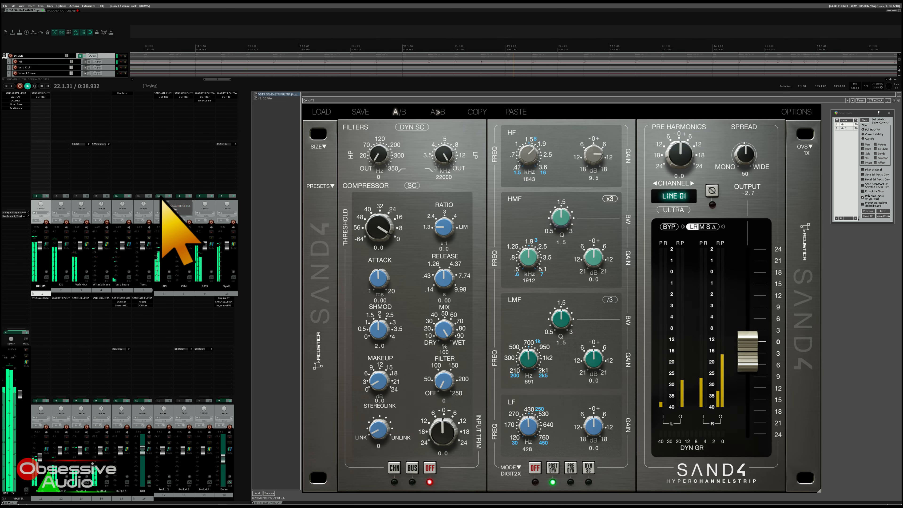
pyautogui.click(181, 198)
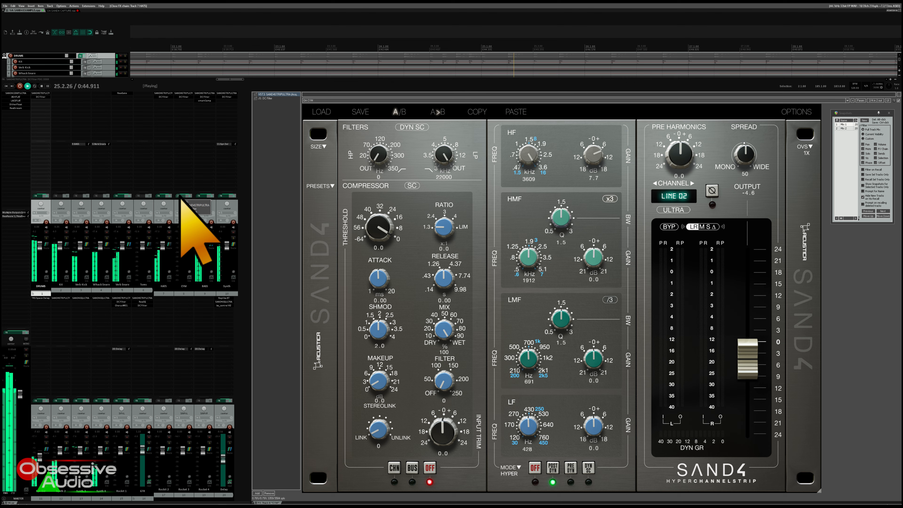
pyautogui.click(204, 198)
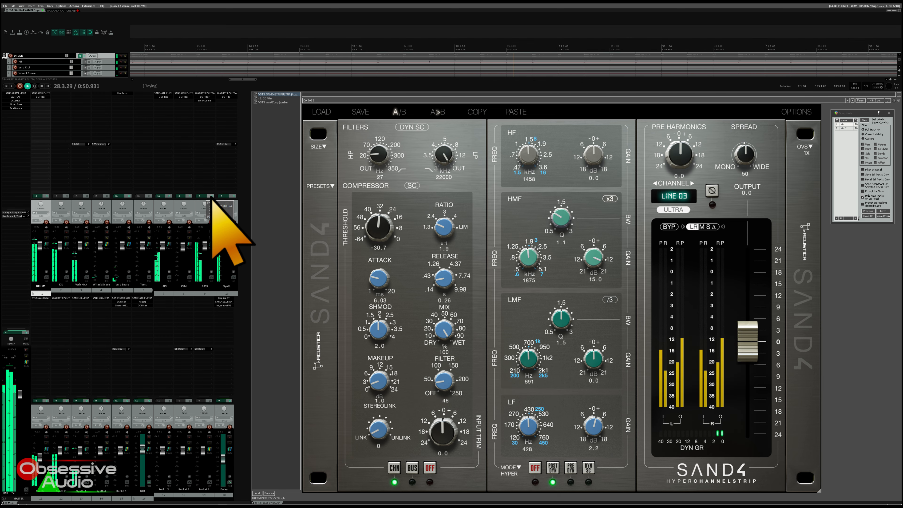
pyautogui.click(224, 197)
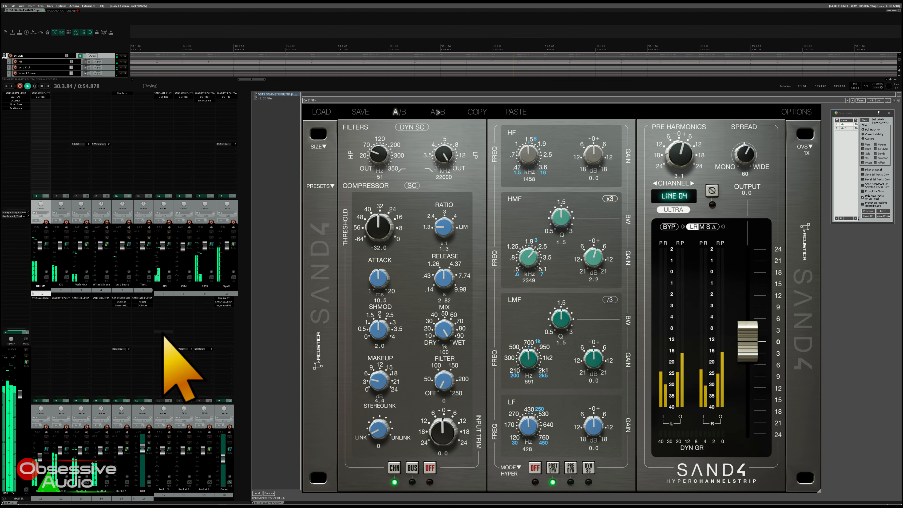
# Review the Sand4 EQUltra on a synth track and the channel strip on the neighbouring track, and stop playback
pyautogui.click(100, 402)
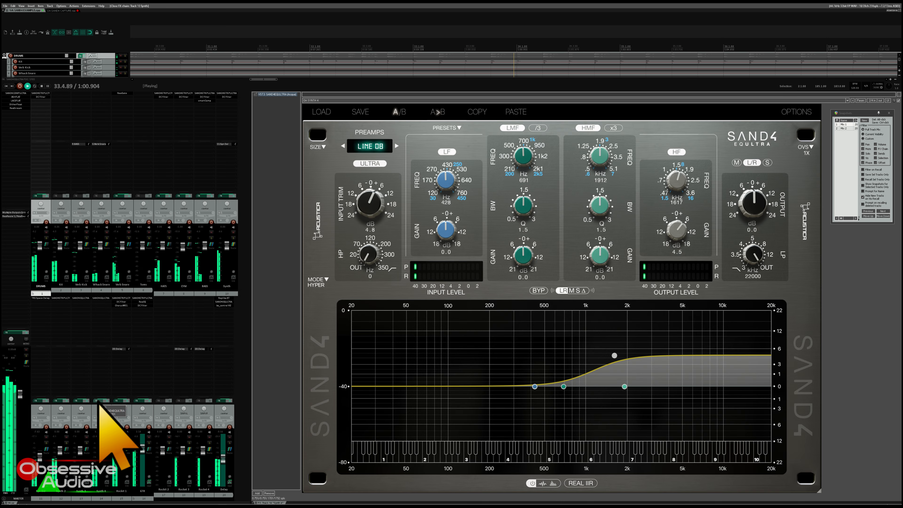
pyautogui.click(118, 402)
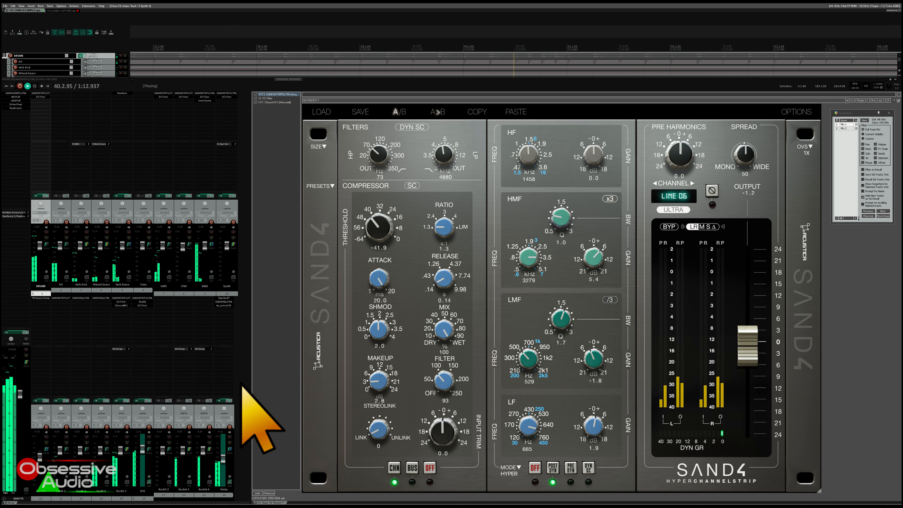
pyautogui.press('space')
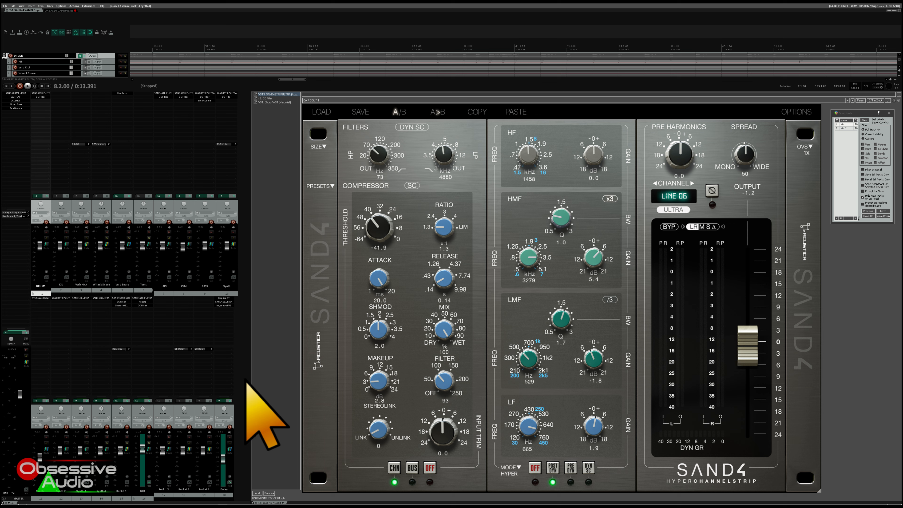
# Recall the second mix snapshot and audition the song with it
pyautogui.click(844, 130)
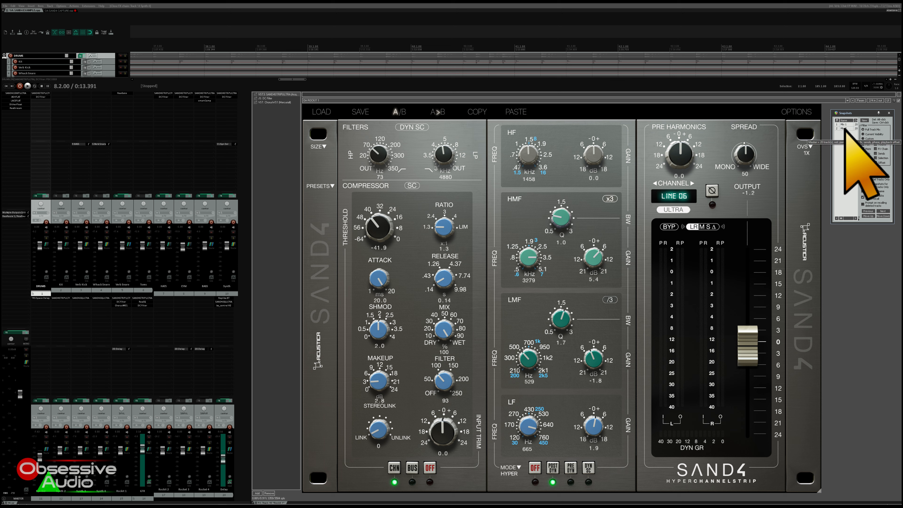
pyautogui.click(844, 129)
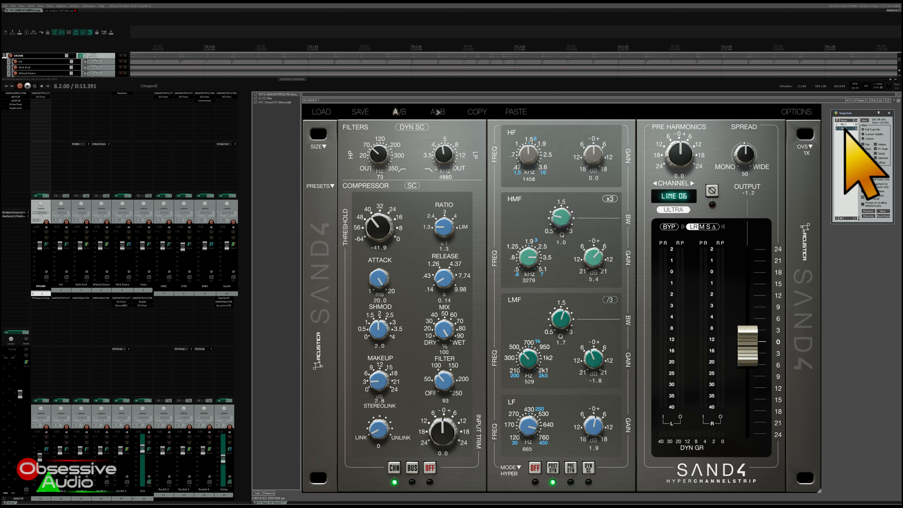
pyautogui.doubleClick(845, 128)
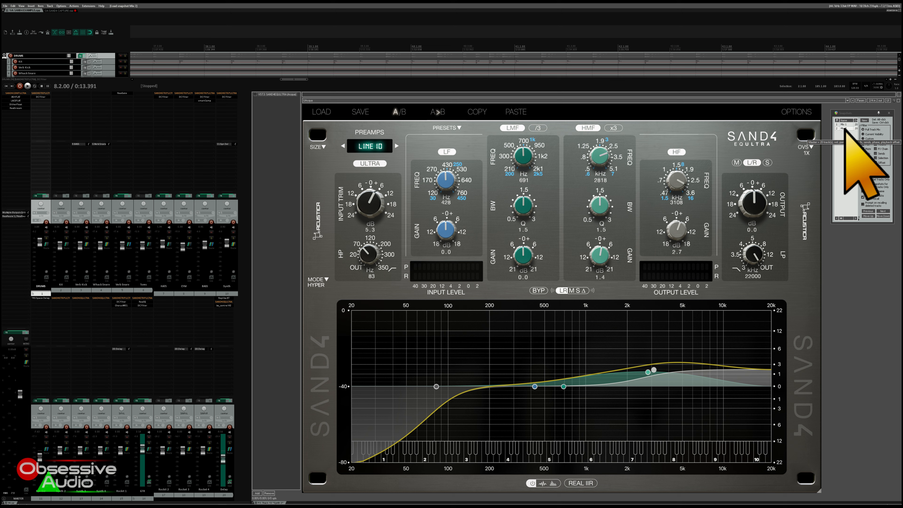
pyautogui.press('space')
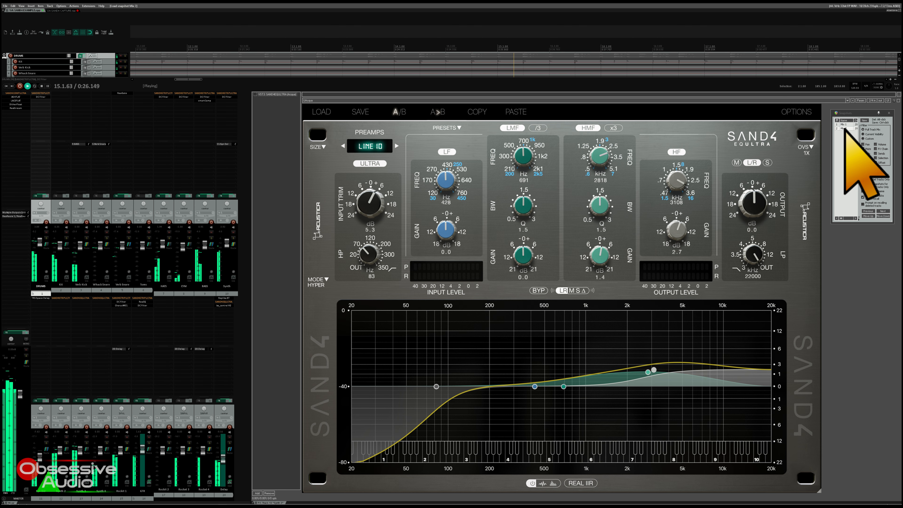
pyautogui.press('space')
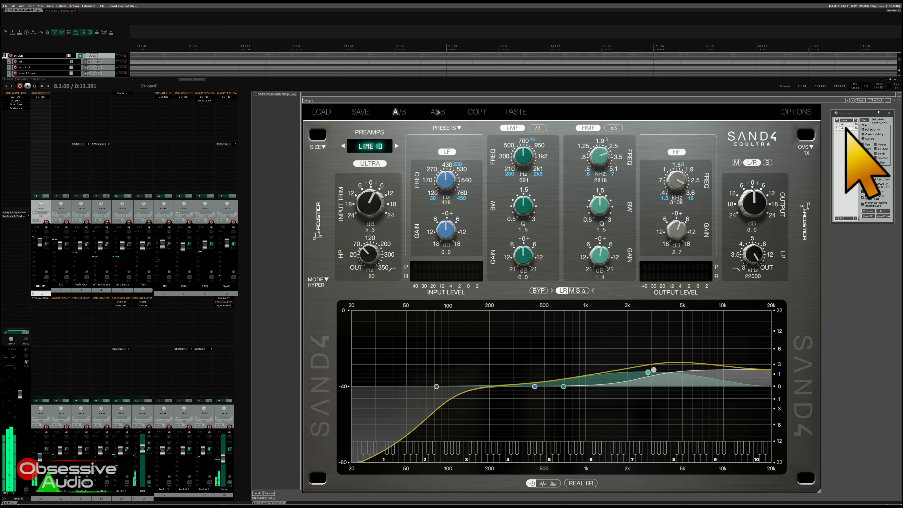
# Recall the first mix snapshot and audition the song with it for comparison
pyautogui.click(846, 124)
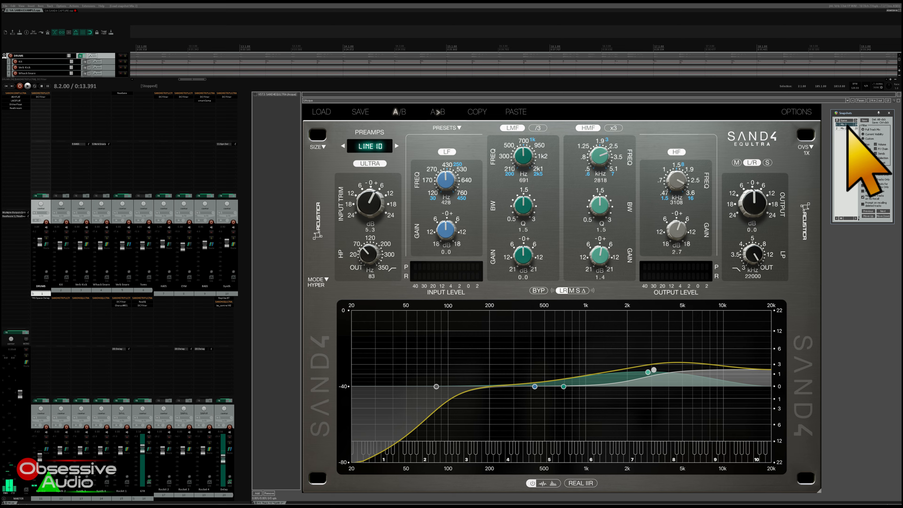
pyautogui.click(848, 125)
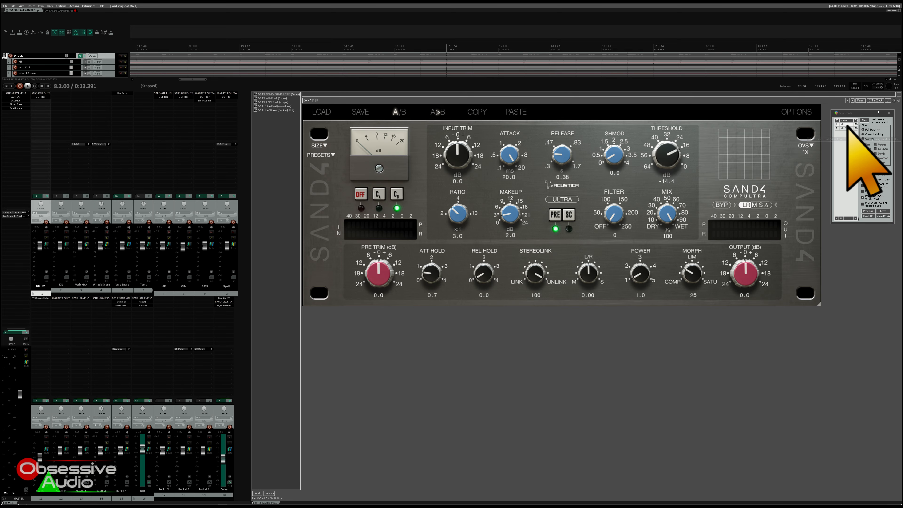
pyautogui.press('space')
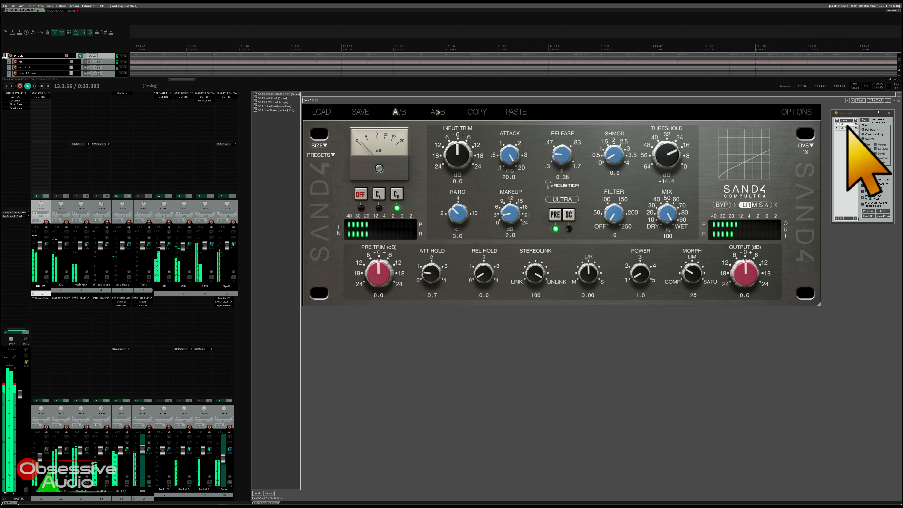
pyautogui.press('space')
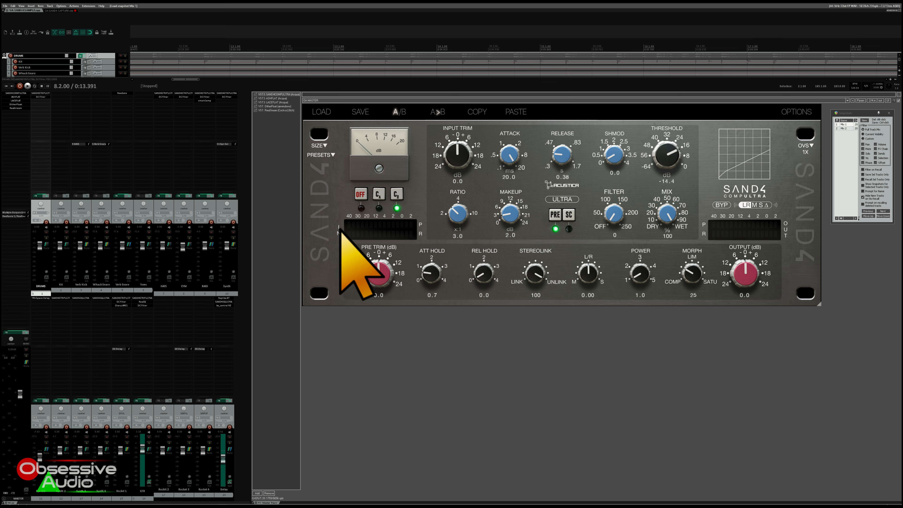
# Solo the DRUMS track, show its Sand4 HyperChannelStrip and toggle playback
pyautogui.click(46, 238)
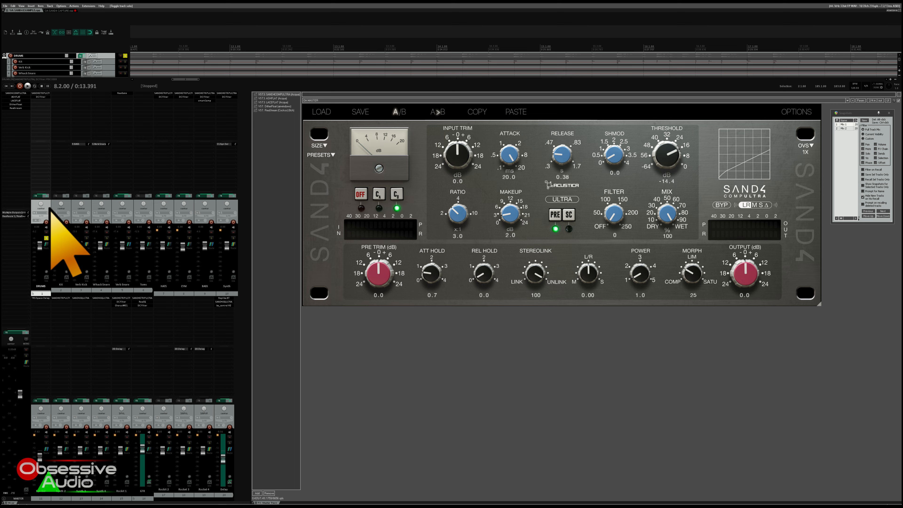
pyautogui.click(38, 196)
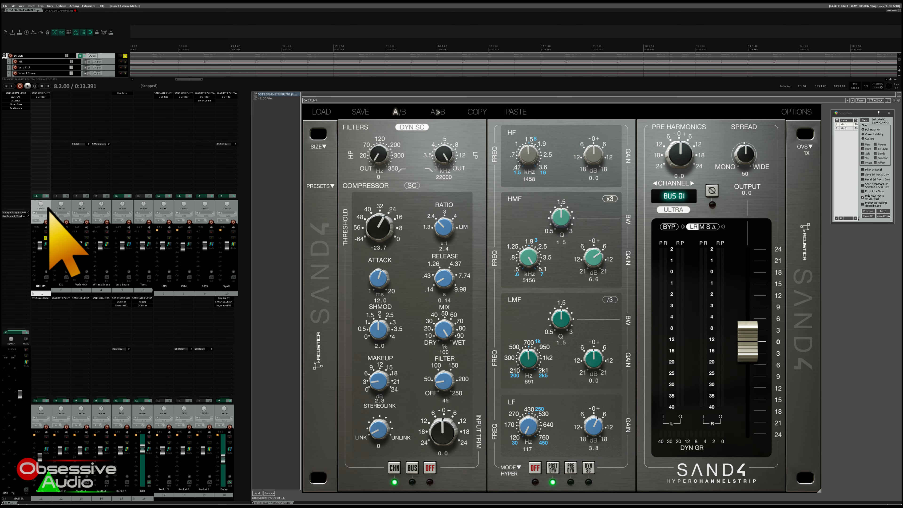
pyautogui.press('space')
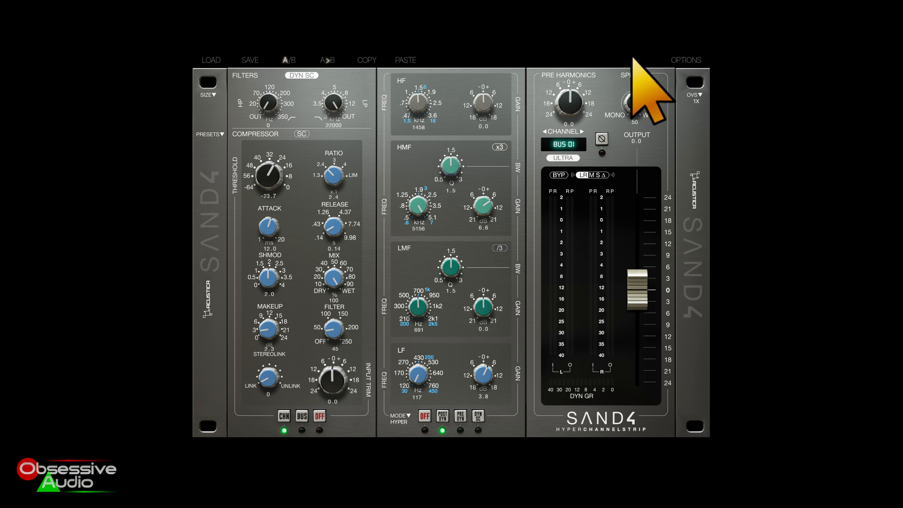
# Examine the channel strip's interface size, factory preset, preamp channel and oversampling choices
pyautogui.click(213, 96)
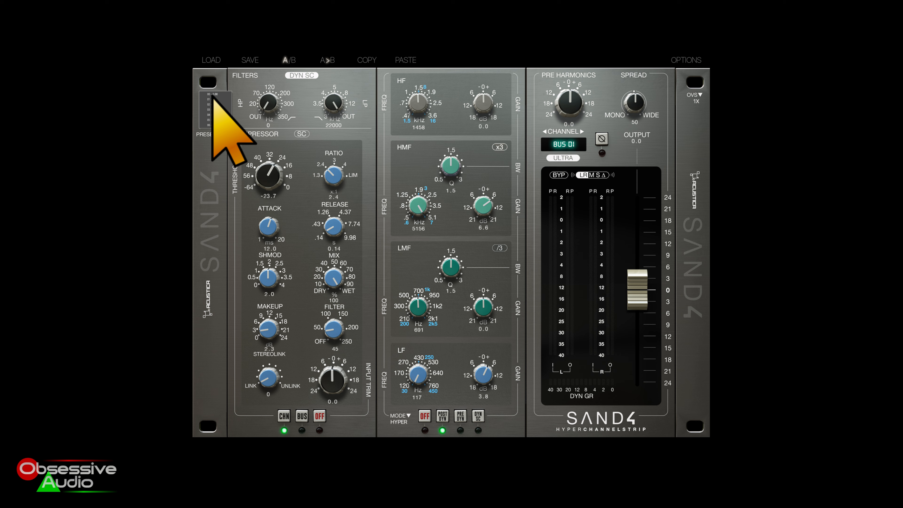
pyautogui.click(211, 157)
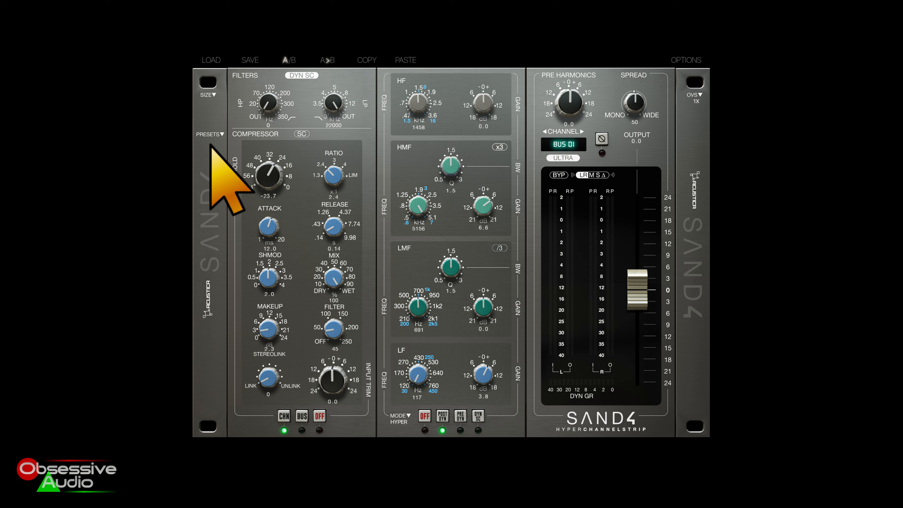
pyautogui.click(209, 134)
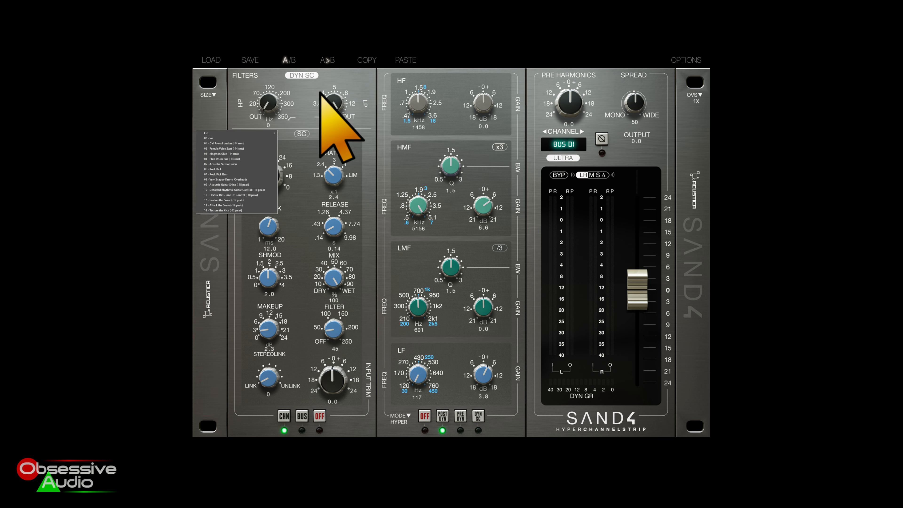
pyautogui.click(349, 81)
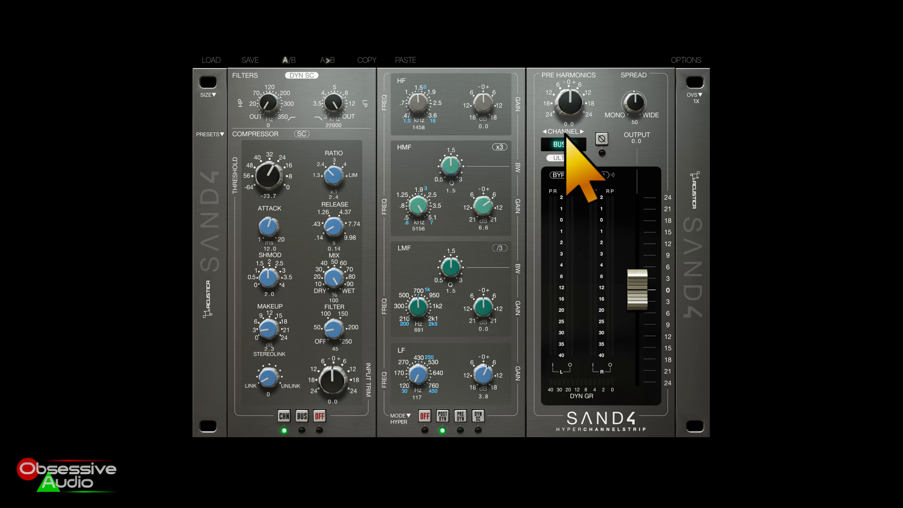
pyautogui.click(565, 146)
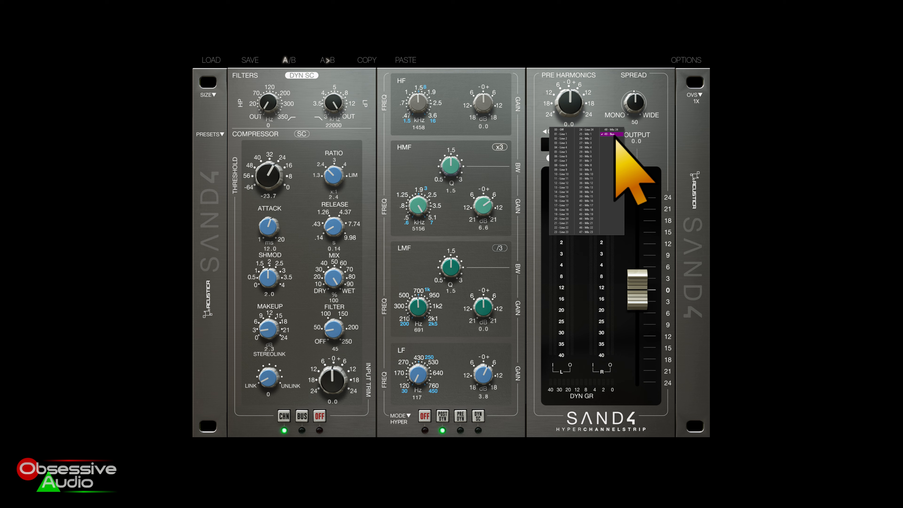
pyautogui.click(604, 113)
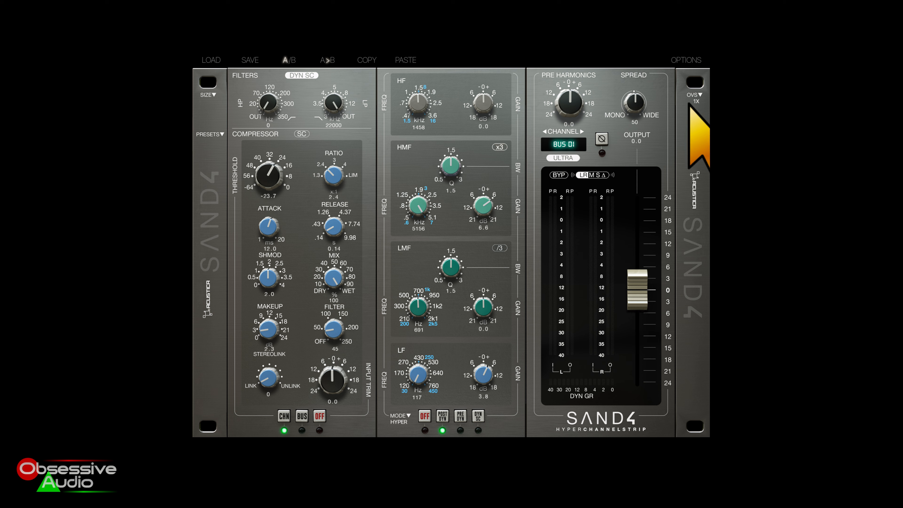
pyautogui.click(694, 101)
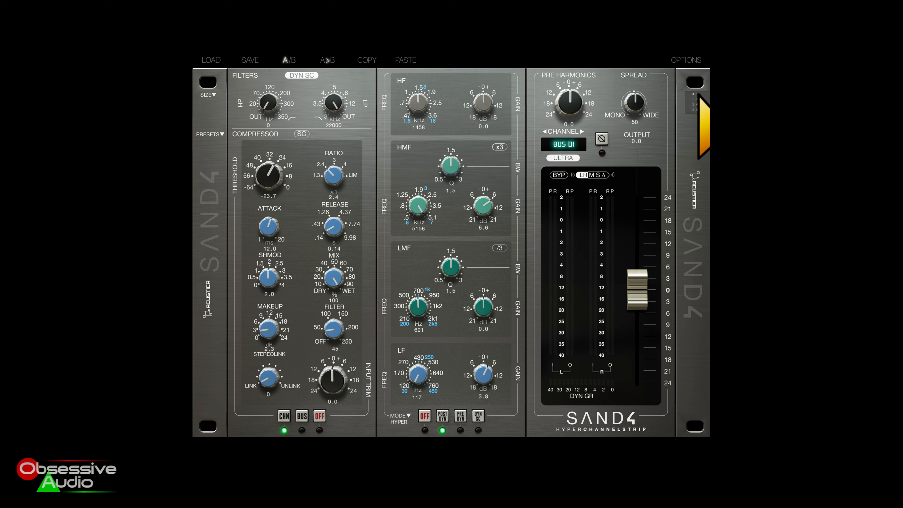
pyautogui.click(698, 115)
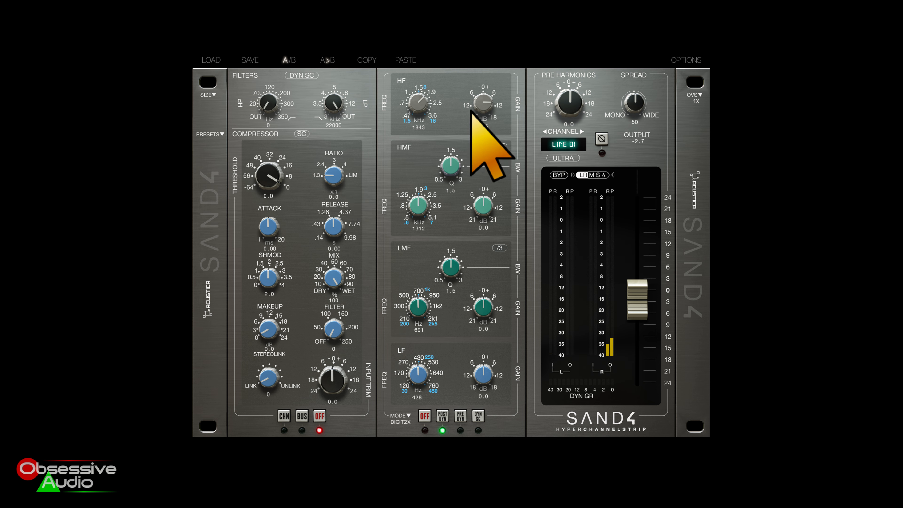
# On the LINE 01 channel strip, set the HF gain to 17.5 dB and sweep the HF frequency to 3609 Hz and about 2050 Hz
pyautogui.moveTo(479, 110); pyautogui.dragTo(422, 67)
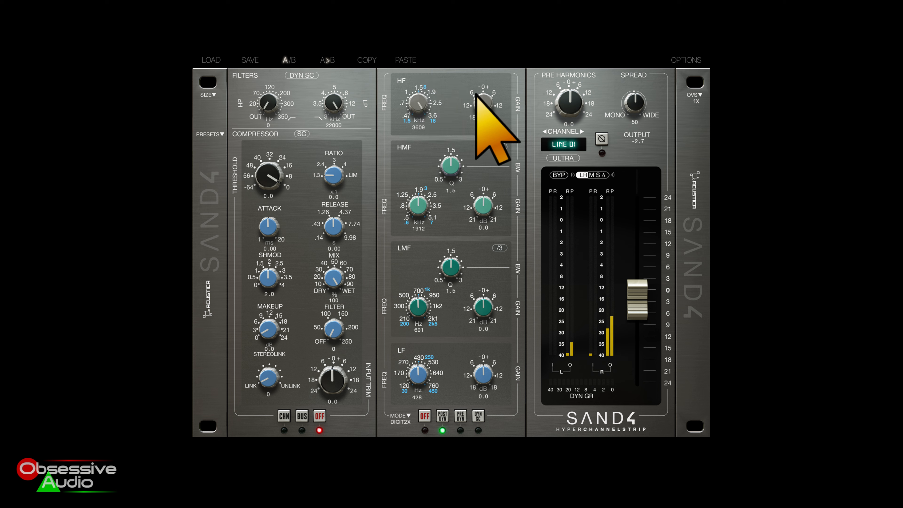
pyautogui.moveTo(480, 96)
pyautogui.mouseDown()
pyautogui.moveTo(487, 125)
pyautogui.moveTo(486, 102)
pyautogui.mouseUp()
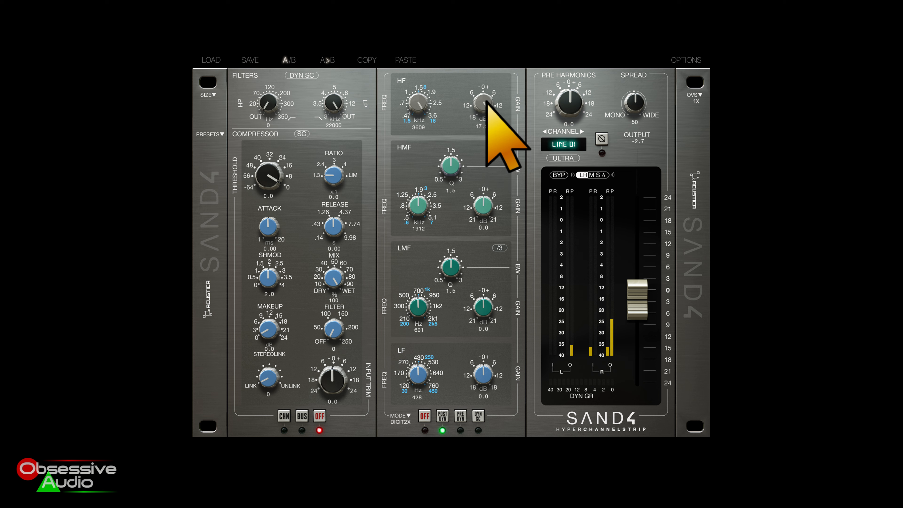
pyautogui.scroll(-3, 423, 110)
pyautogui.moveTo(424, 109)
pyautogui.mouseDown()
pyautogui.moveTo(425, 137)
pyautogui.moveTo(422, 117)
pyautogui.mouseUp()
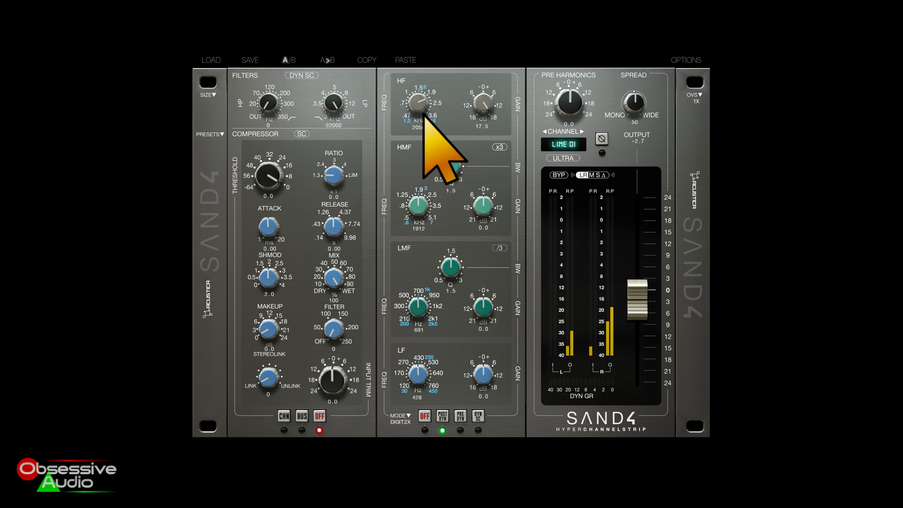
pyautogui.doubleClick(480, 102)
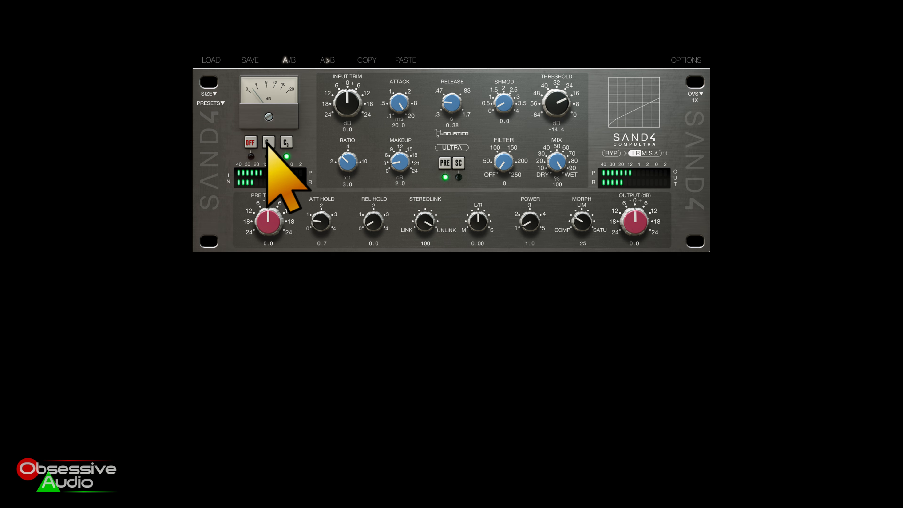
# Choose the second compressor mode in Sand4 CompUltra and set its threshold to -39.0 dB
pyautogui.click(284, 142)
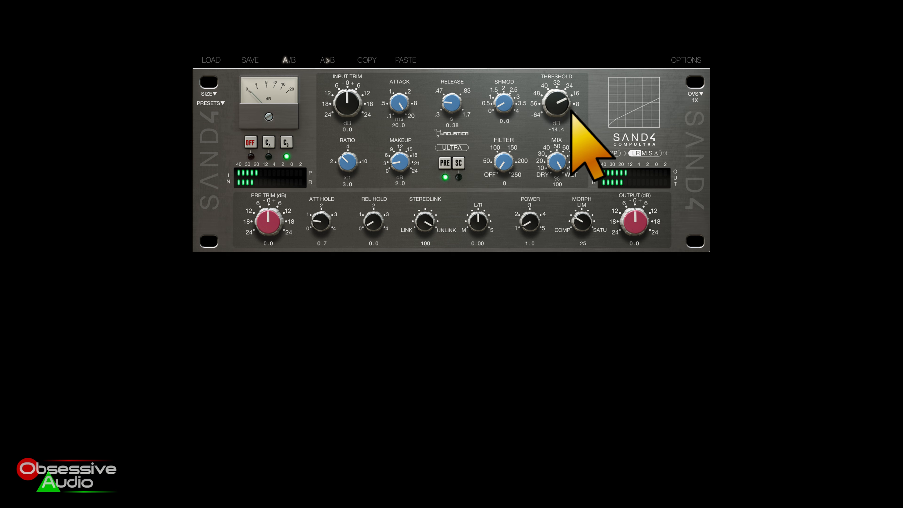
pyautogui.moveTo(556, 114); pyautogui.dragTo(557, 123)
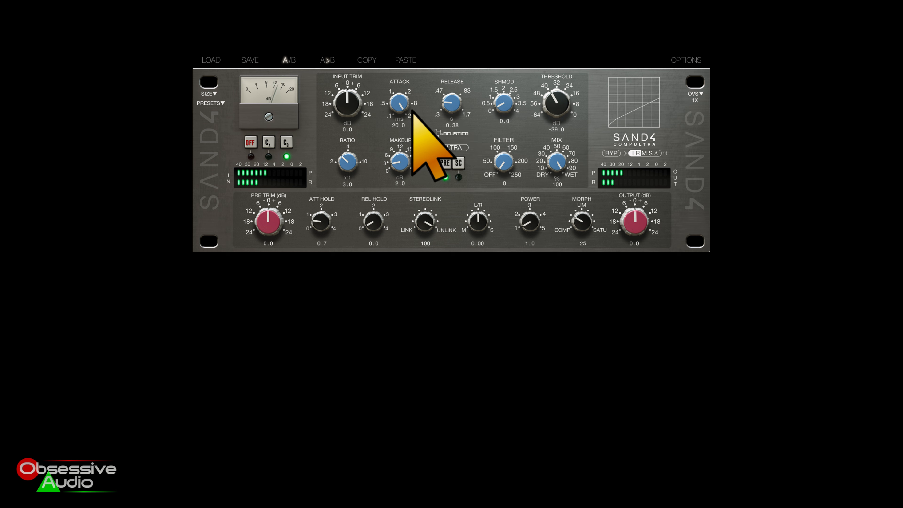
# Set CompUltra's filter to 91, and reset the compressor's settings from the host's preset list
pyautogui.moveTo(349, 158)
pyautogui.mouseDown()
pyautogui.moveTo(352, 174)
pyautogui.moveTo(355, 129)
pyautogui.moveTo(355, 178)
pyautogui.moveTo(345, 155)
pyautogui.mouseUp()
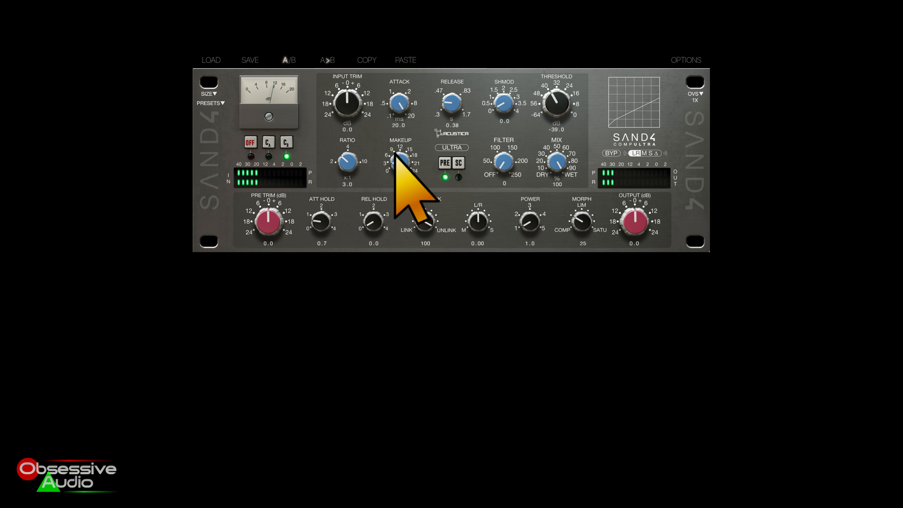
pyautogui.moveTo(505, 158); pyautogui.dragTo(551, 160)
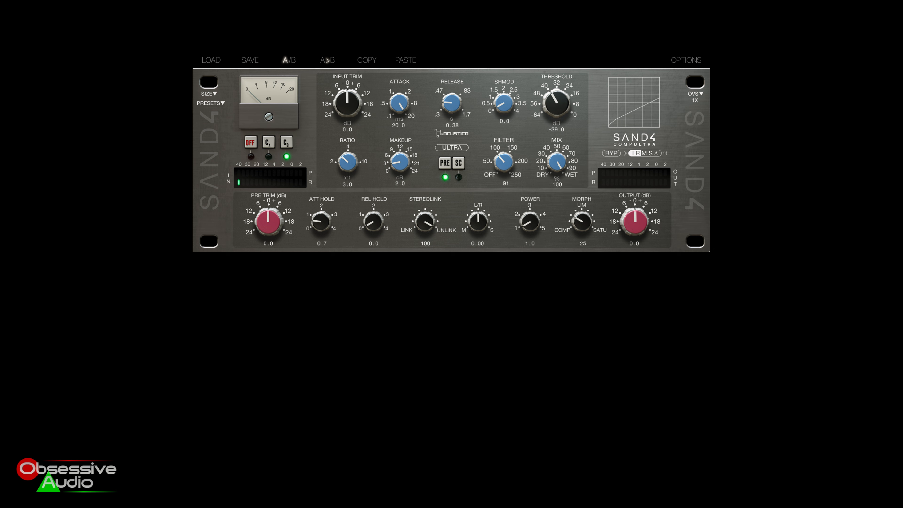
pyautogui.click(545, 46)
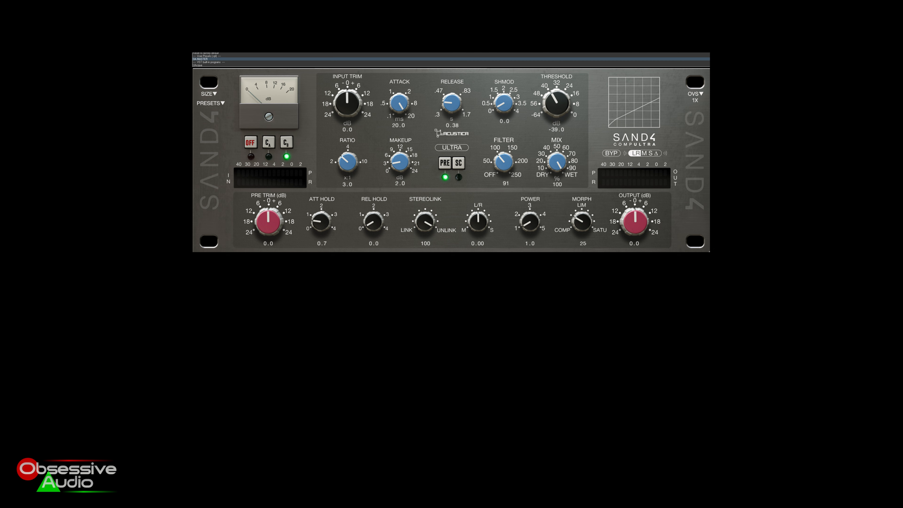
pyautogui.click(540, 60)
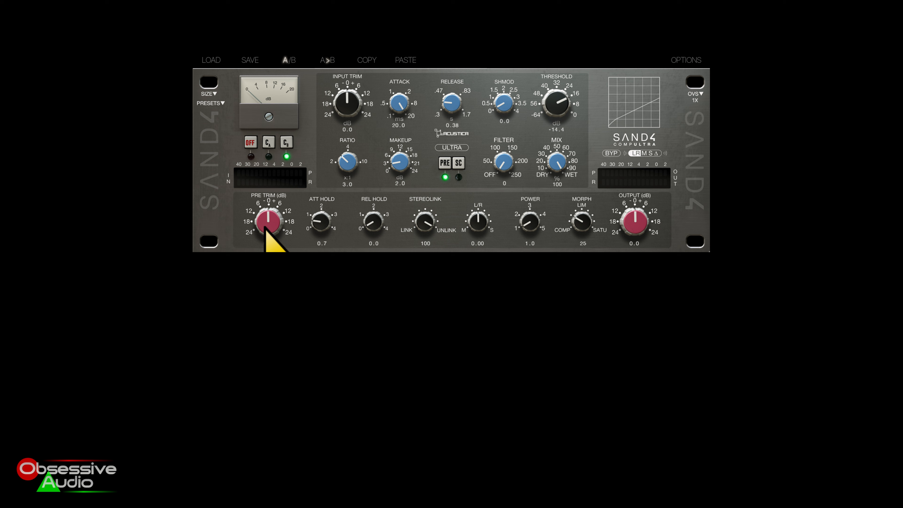
# Explore CompUltra's pre trim, L/R, power and oversampling controls, sweeping L/R to 1.00 and returning it to 0.00 and power to 1.0
pyautogui.moveTo(265, 225); pyautogui.dragTo(263, 226)
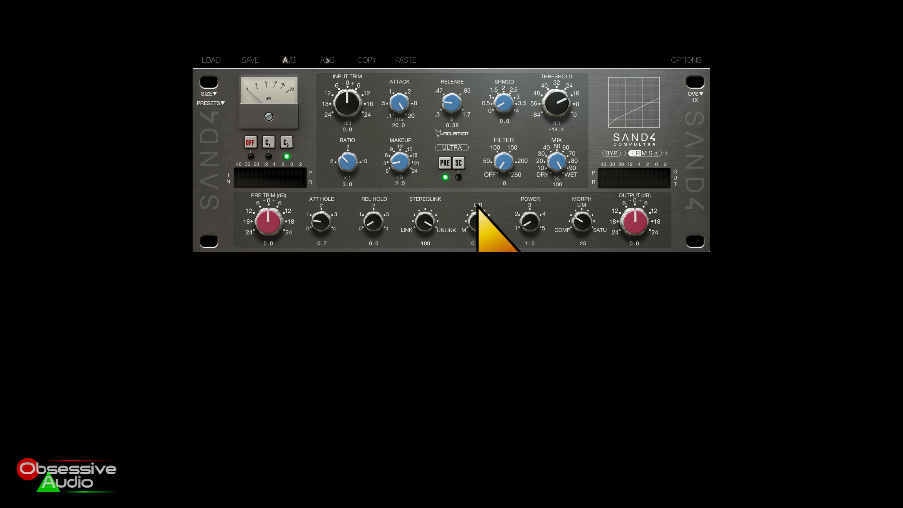
pyautogui.moveTo(478, 208); pyautogui.dragTo(474, 249)
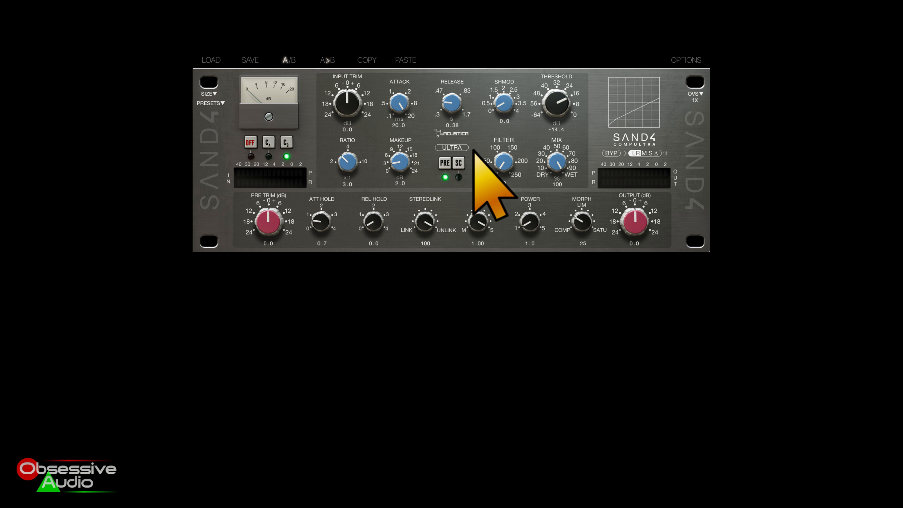
pyautogui.moveTo(476, 219); pyautogui.dragTo(478, 238)
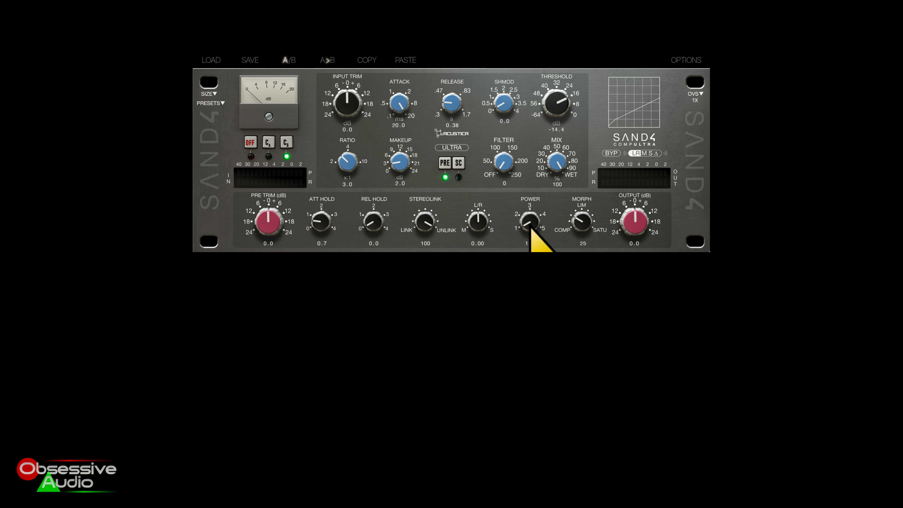
pyautogui.moveTo(529, 224); pyautogui.dragTo(526, 165)
pyautogui.moveTo(524, 213); pyautogui.dragTo(524, 245)
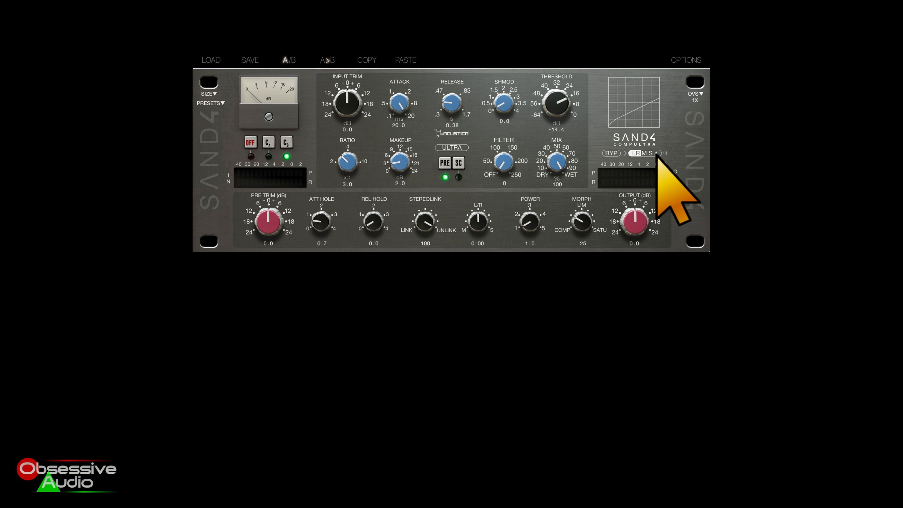
pyautogui.click(697, 94)
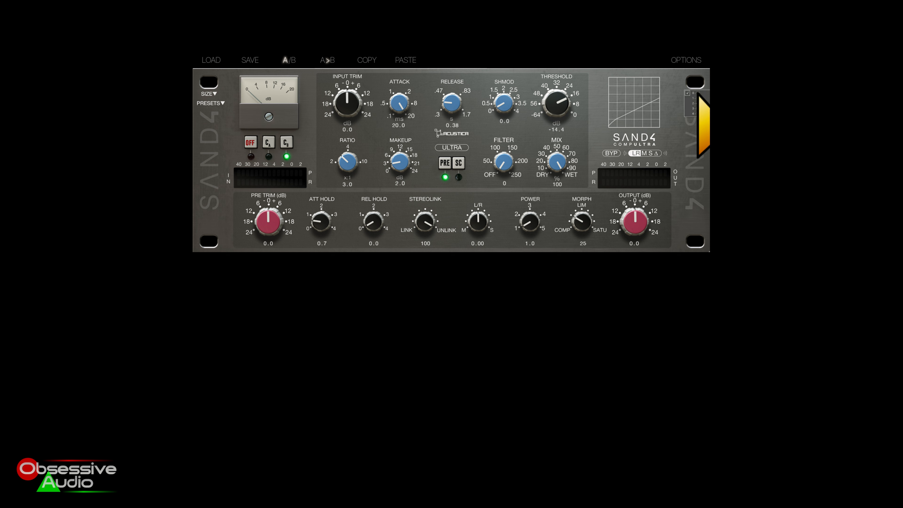
pyautogui.click(690, 123)
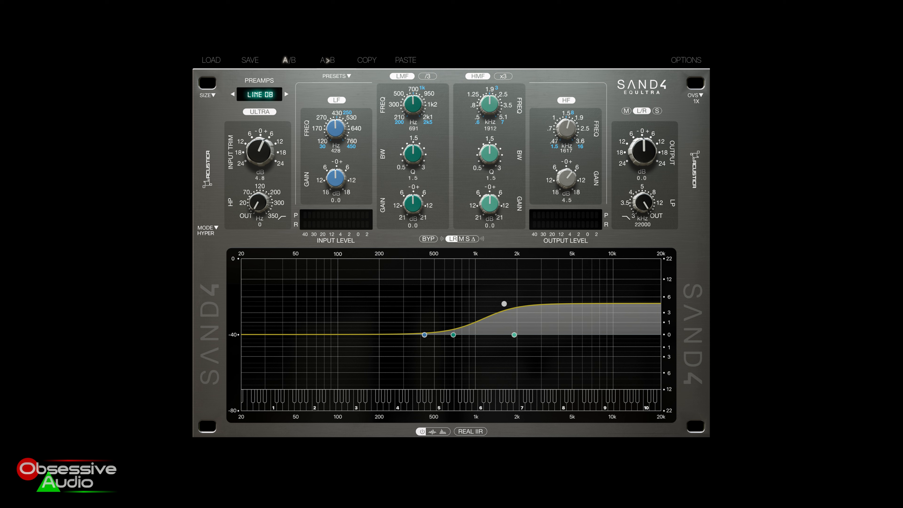
# On the Sand4 EQUltra graph, move the HMF band to 763 Hz at -2.0 dB and the HF band to 3609 Hz at about 17 dB
pyautogui.moveTo(503, 303); pyautogui.dragTo(571, 286)
pyautogui.moveTo(489, 288); pyautogui.dragTo(551, 282)
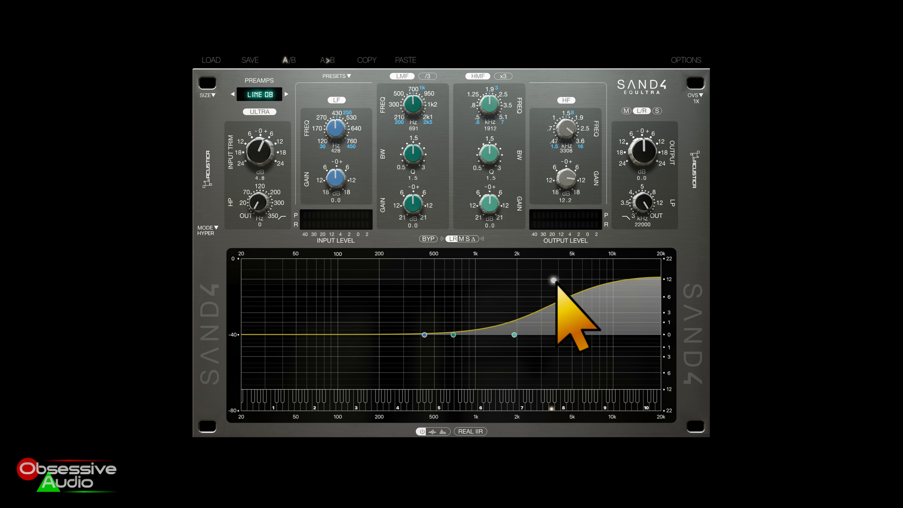
pyautogui.moveTo(514, 336); pyautogui.dragTo(459, 352)
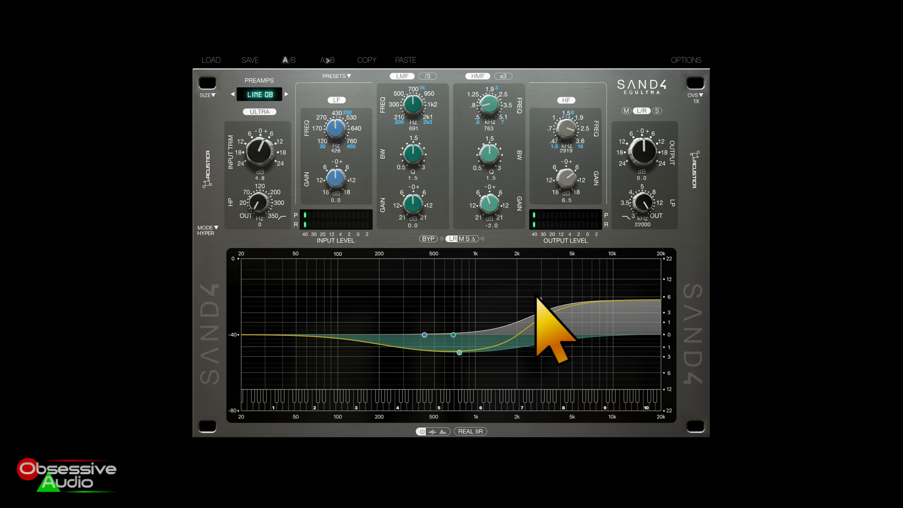
pyautogui.moveTo(539, 299); pyautogui.dragTo(596, 260)
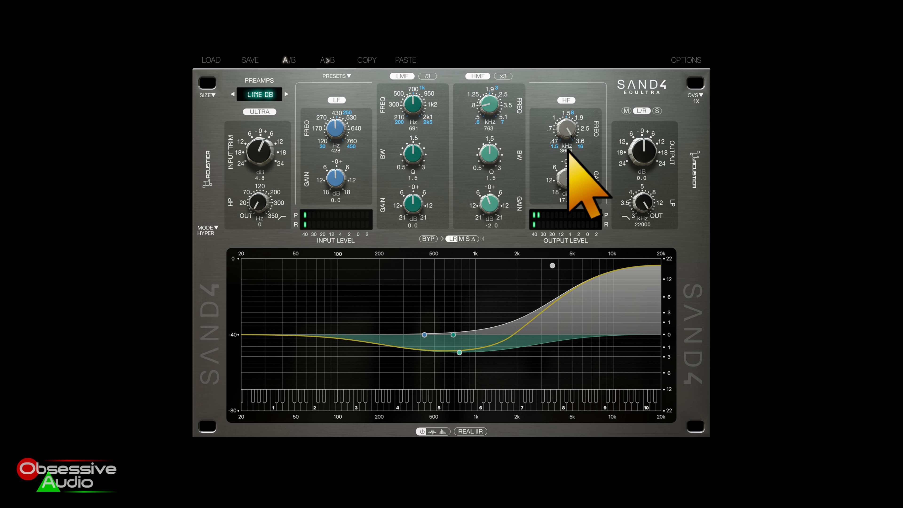
# Reset the HMF gain to 0.0 dB and set the HF band to 17.5 dB at 2039 Hz after lowering its gain to about zero
pyautogui.moveTo(567, 166); pyautogui.dragTo(571, 196)
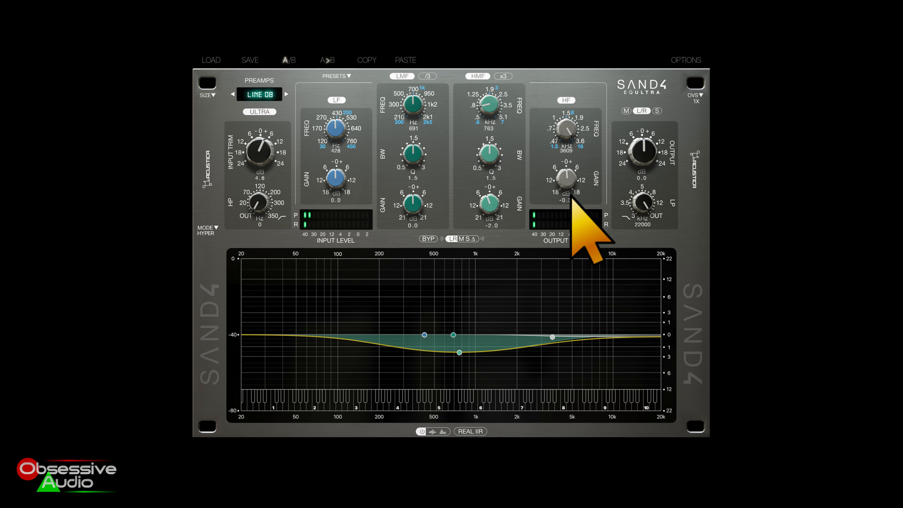
pyautogui.doubleClick(491, 201)
pyautogui.moveTo(561, 185); pyautogui.dragTo(566, 136)
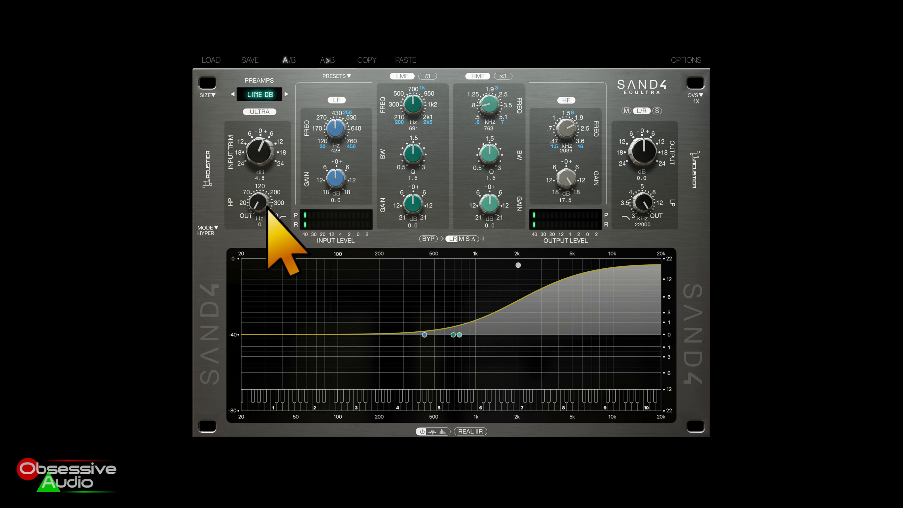
# Switch the EQ mode to DIGIT2X and sweep the HF frequency, leaving it at 2747 Hz
pyautogui.click(210, 234)
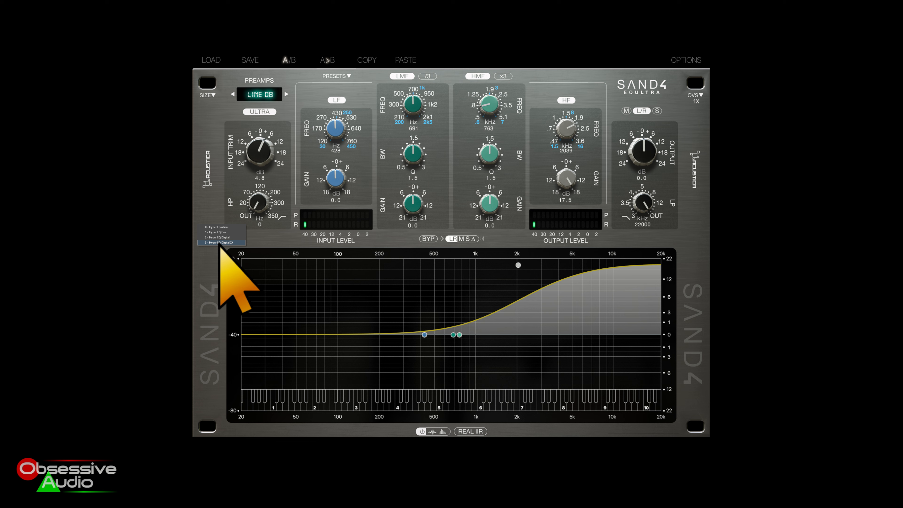
pyautogui.click(219, 243)
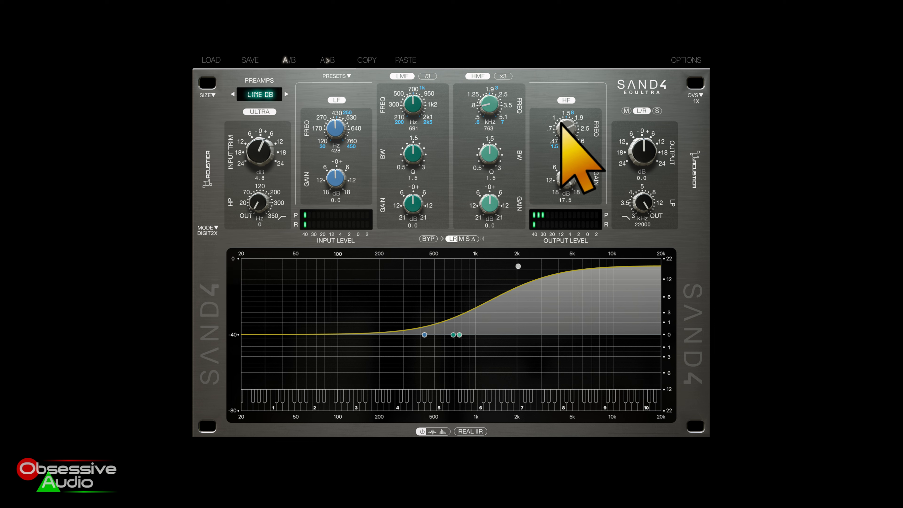
pyautogui.moveTo(564, 133); pyautogui.dragTo(551, 114)
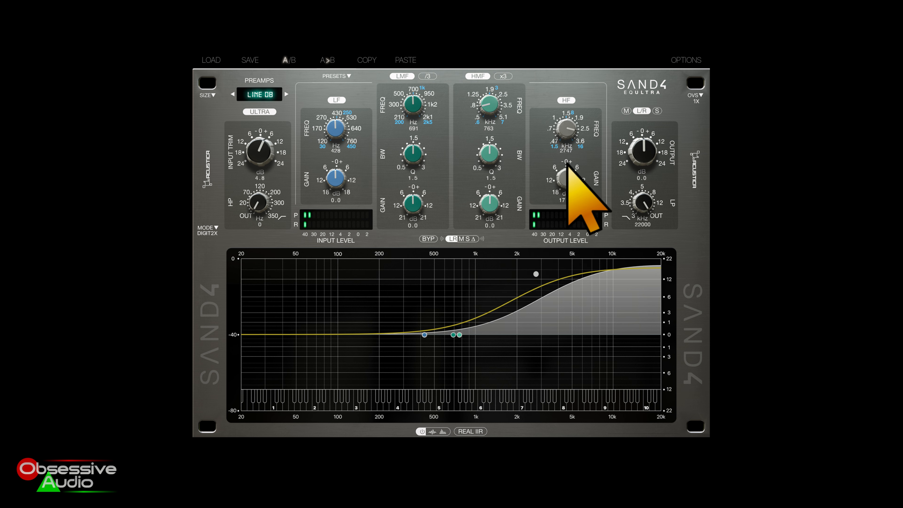
# Compare the HYPER mode with DIGIT2X, setting the HF frequency to 1888 Hz and finishing in DIGIT2X
pyautogui.click(206, 229)
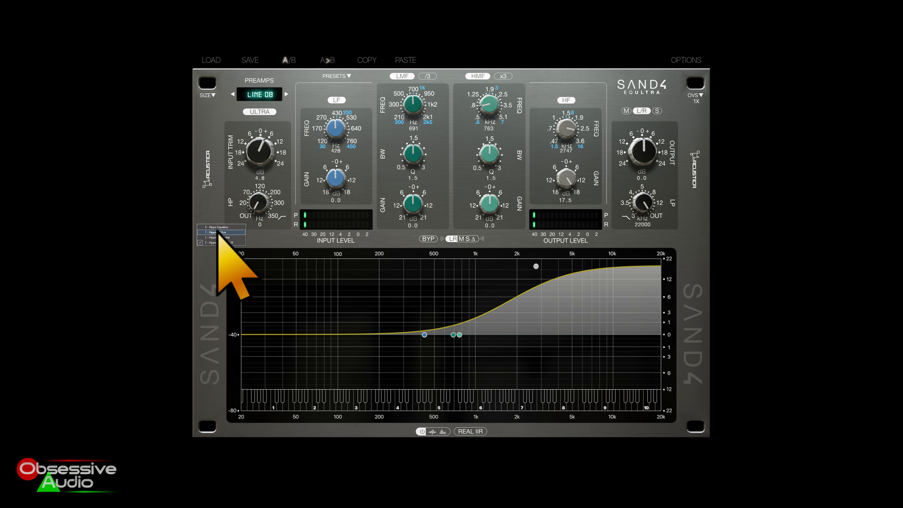
pyautogui.click(218, 228)
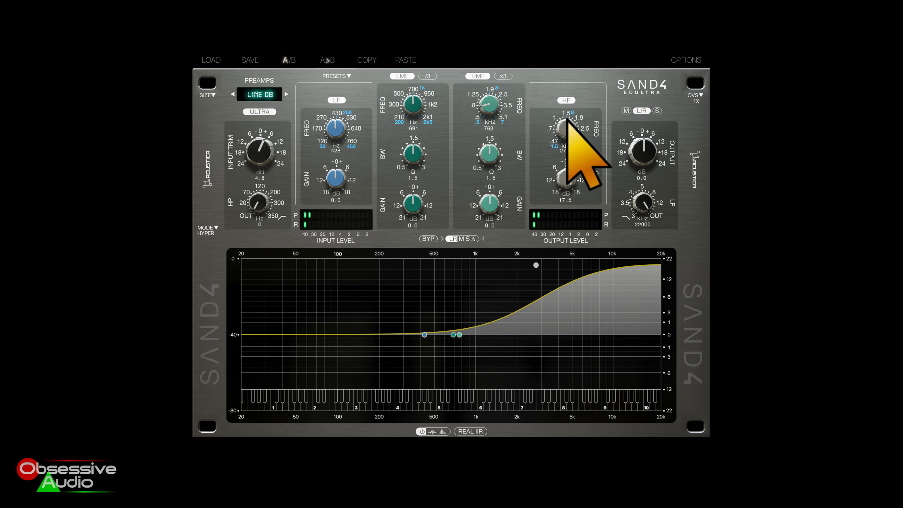
pyautogui.moveTo(567, 132)
pyautogui.mouseDown()
pyautogui.moveTo(577, 171)
pyautogui.moveTo(568, 125)
pyautogui.moveTo(564, 135)
pyautogui.mouseUp()
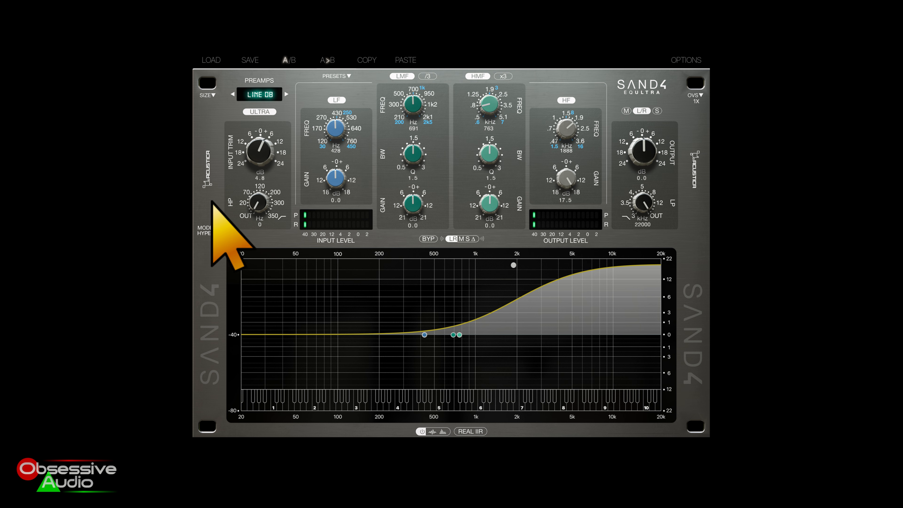
pyautogui.click(212, 231)
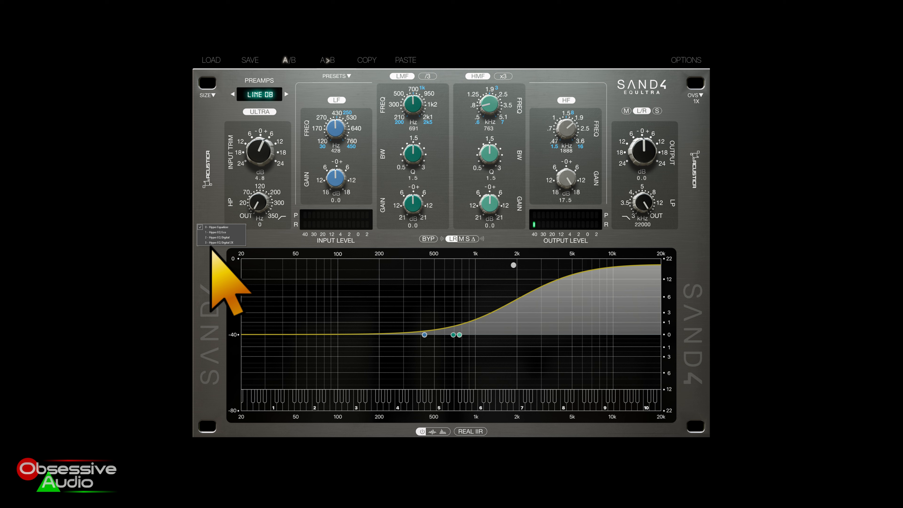
pyautogui.click(216, 243)
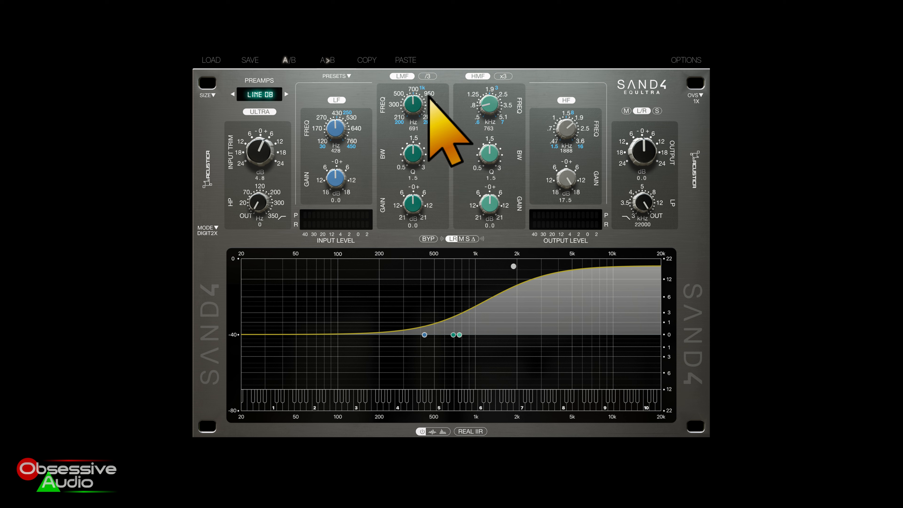
# Examine the EQ's preamp list, try a much smaller interface size and restore the large one
pyautogui.click(274, 93)
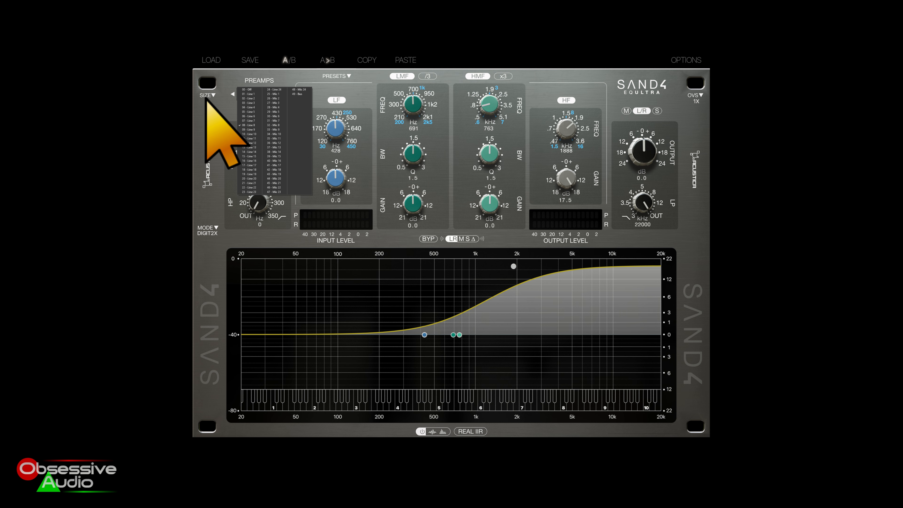
pyautogui.click(205, 95)
pyautogui.click(208, 94)
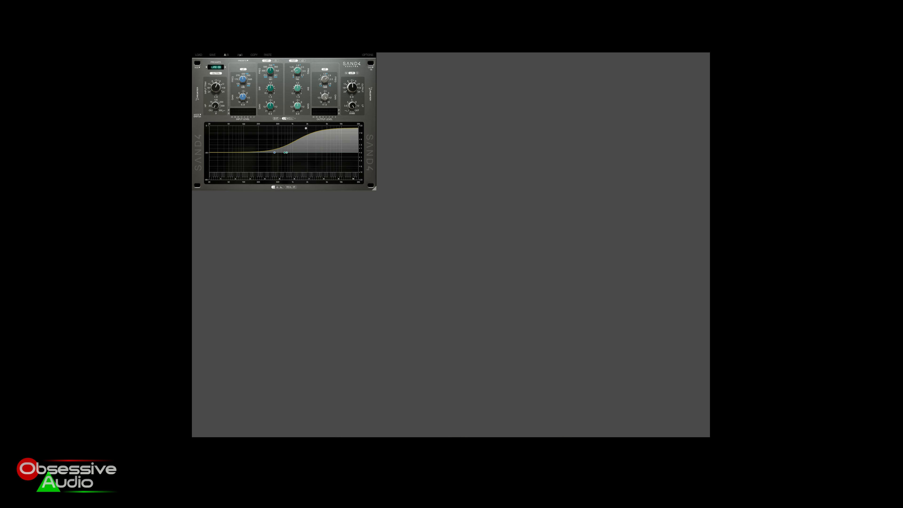
pyautogui.click(198, 68)
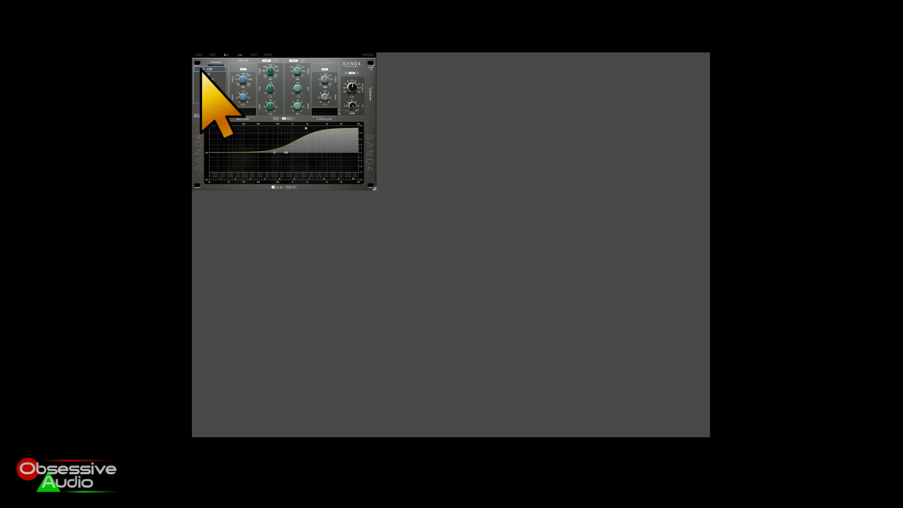
pyautogui.click(214, 100)
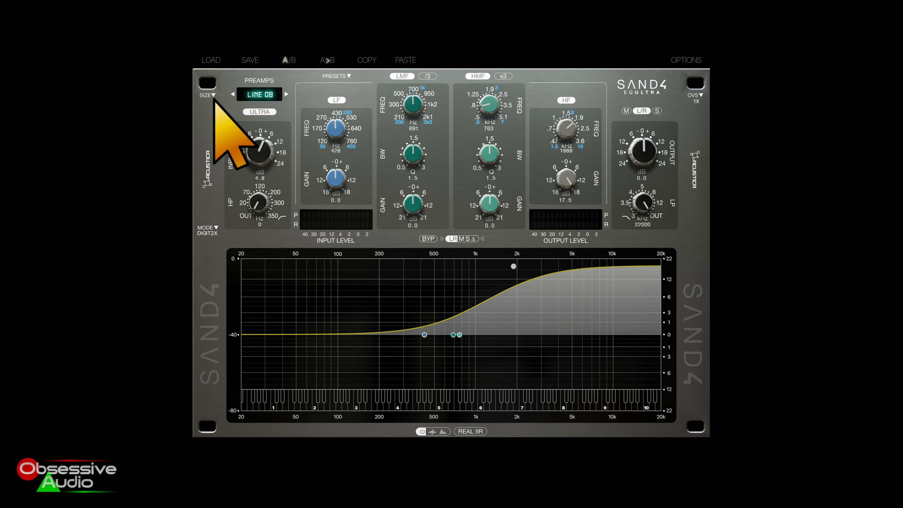
# Lower the LF frequency to 117 Hz and enter an exact value of 220 Hz for it
pyautogui.moveTo(336, 128); pyautogui.dragTo(335, 171)
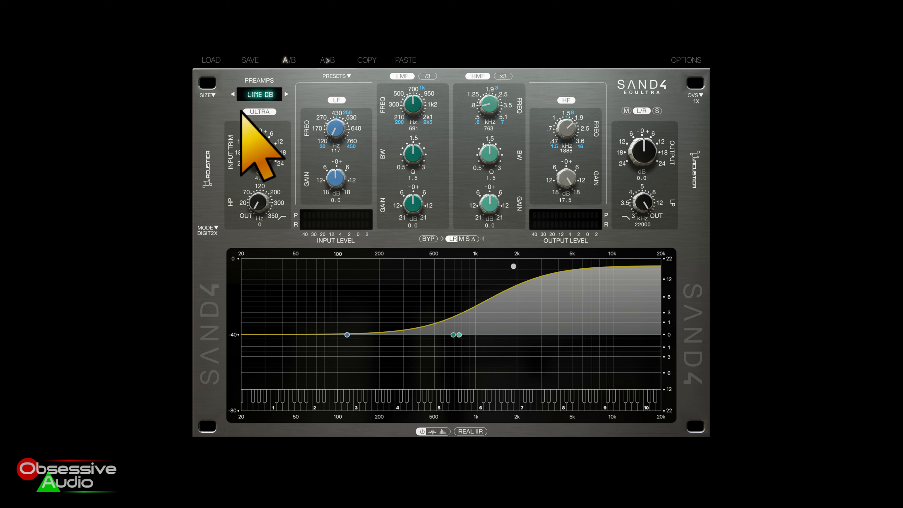
pyautogui.click(336, 150)
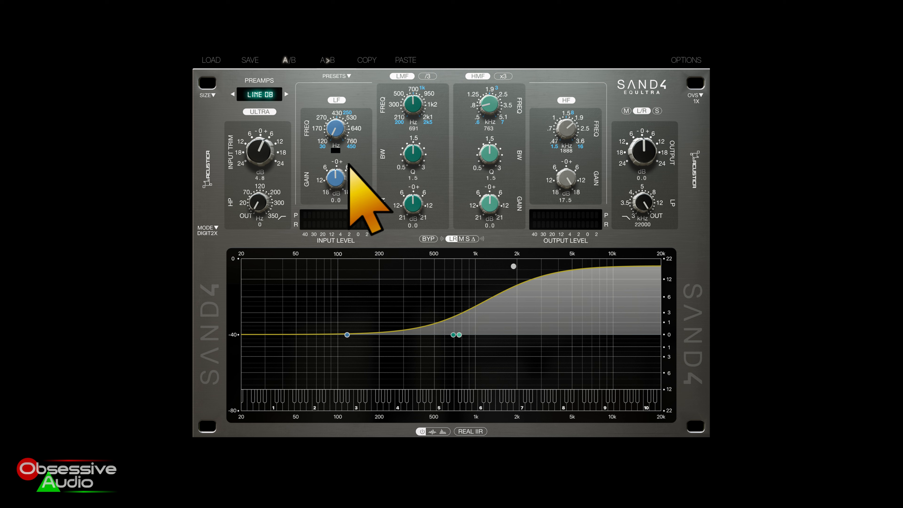
pyautogui.write('2')
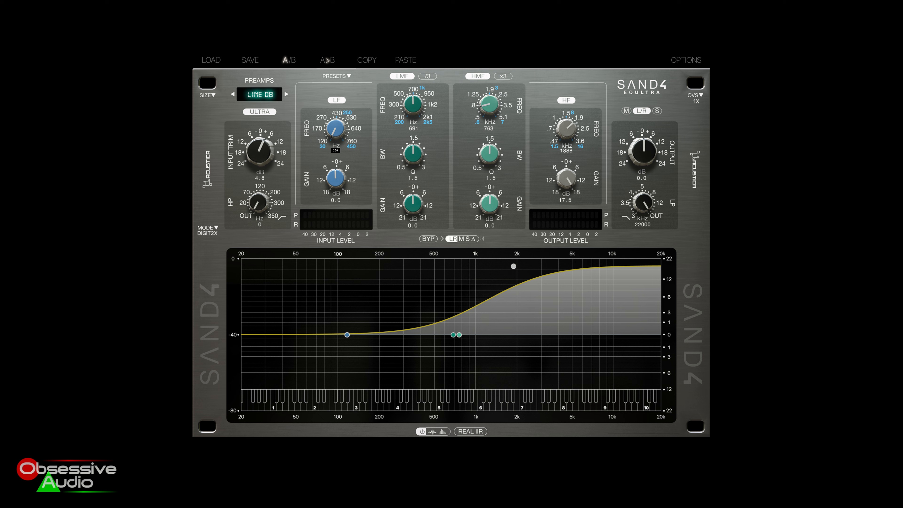
pyautogui.write('20')
pyautogui.press('Return')
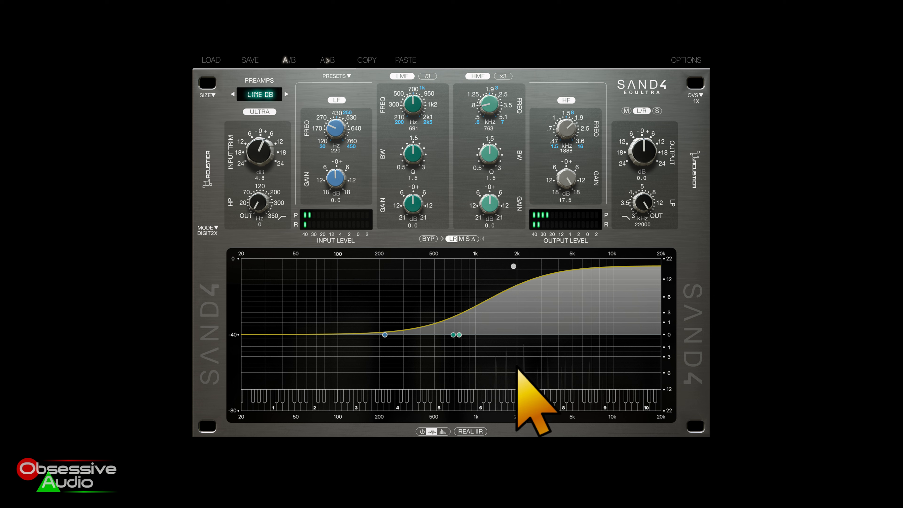
# Show the spectrum analyser as bars and enable the REAL IIR option
pyautogui.click(444, 431)
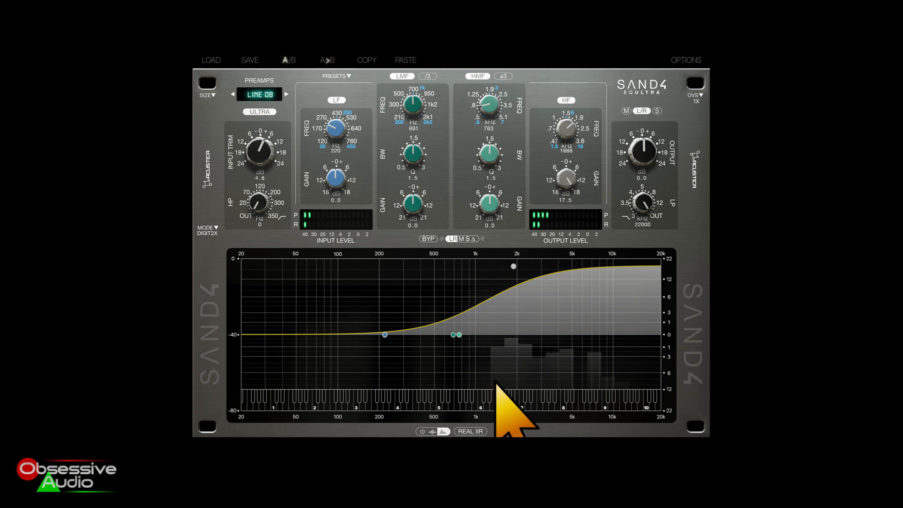
pyautogui.click(478, 432)
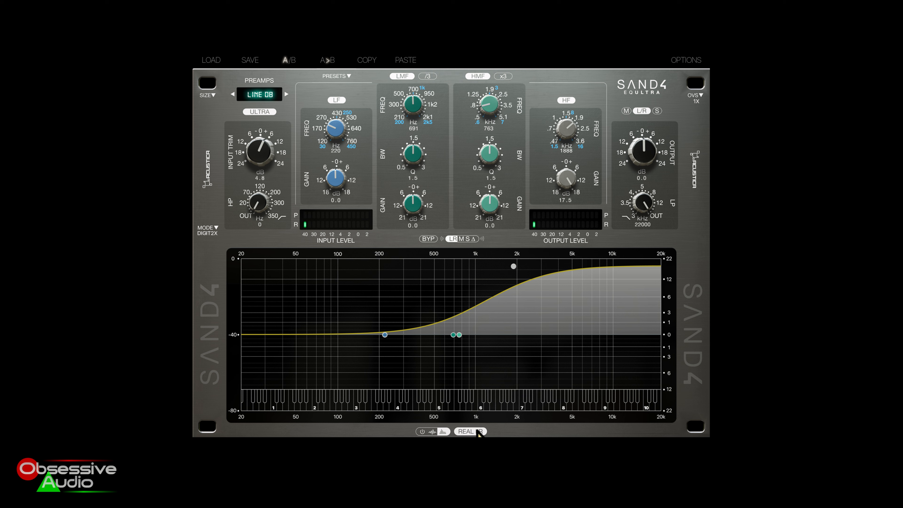